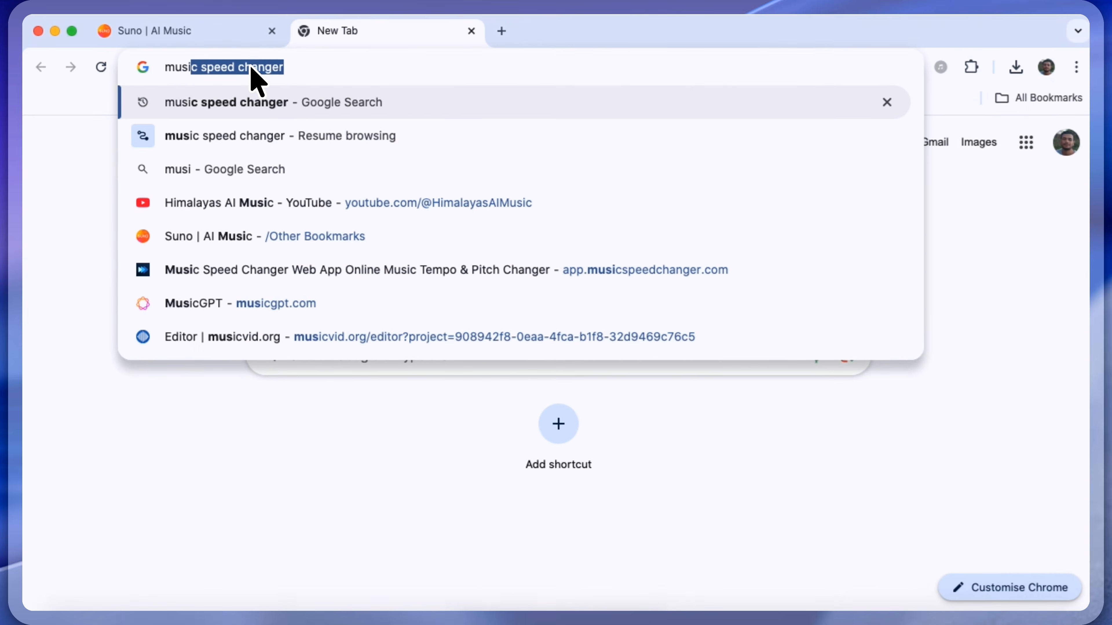
Search Google for "music speed changer" and open the Music Speed Changer Web App at app.musicspeedchanger.com.
text(d changer)
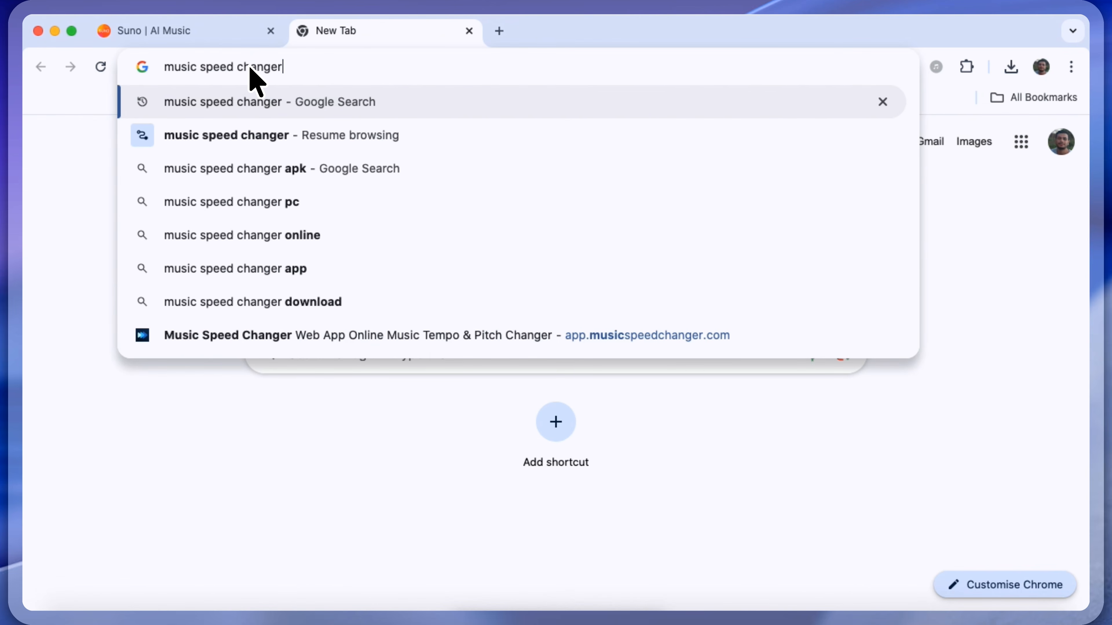
click(256, 101)
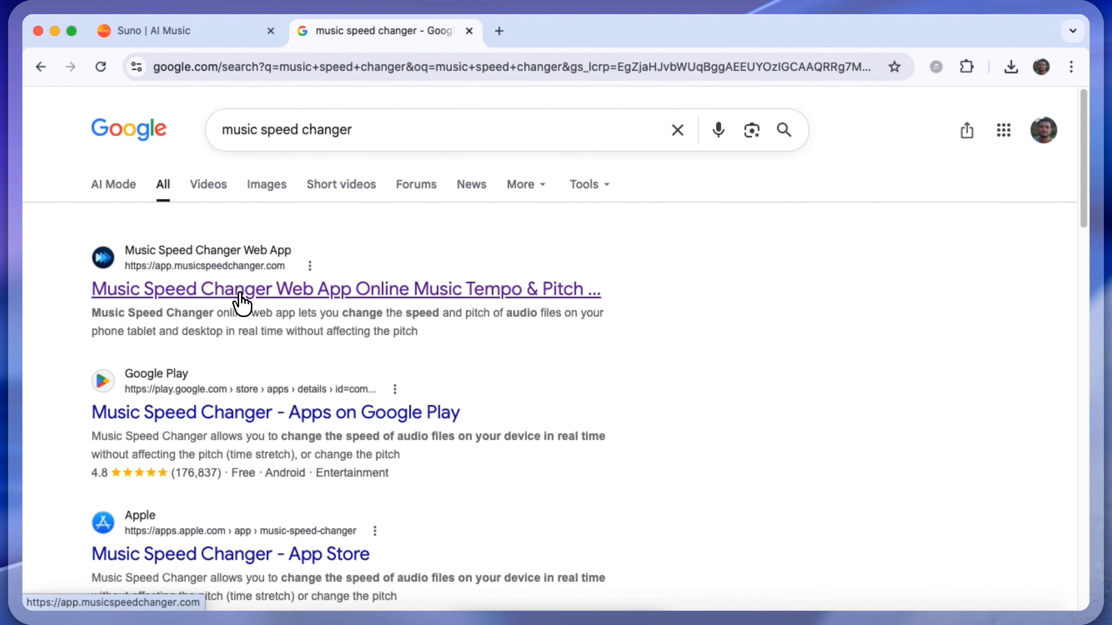
click(240, 296)
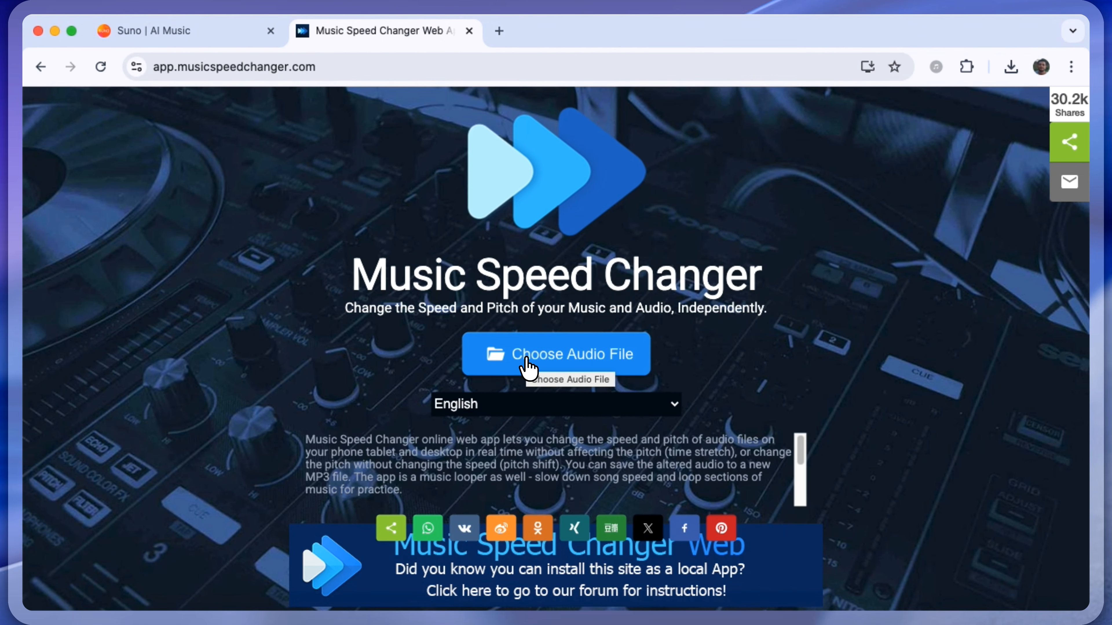
Load the audio file Popular song.mp3 from the suno folder into the speed changer.
click(526, 359)
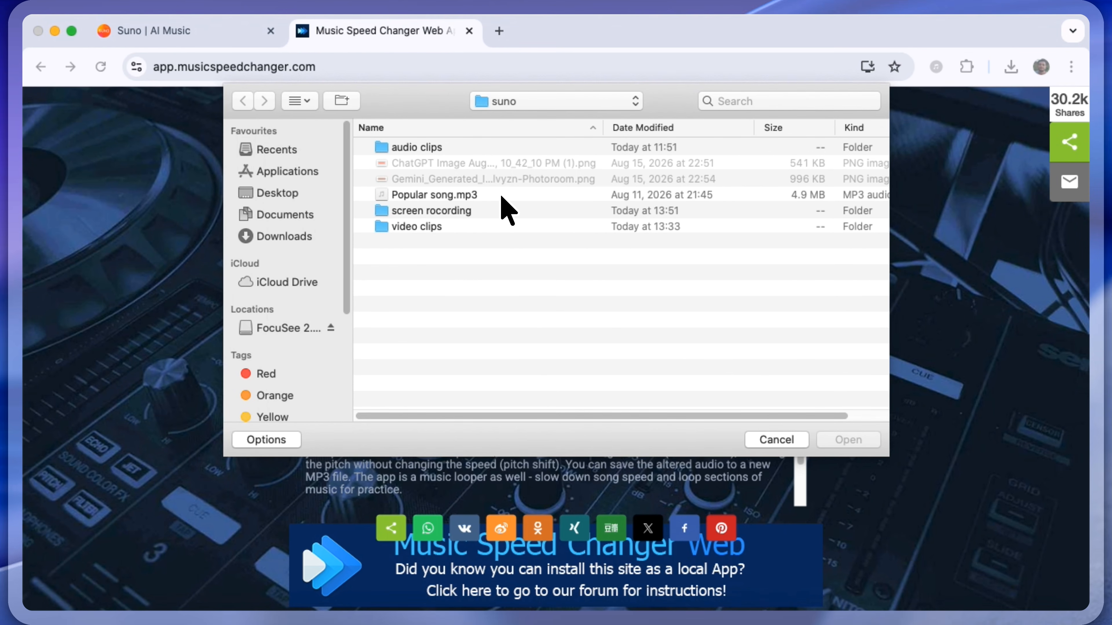
click(502, 196)
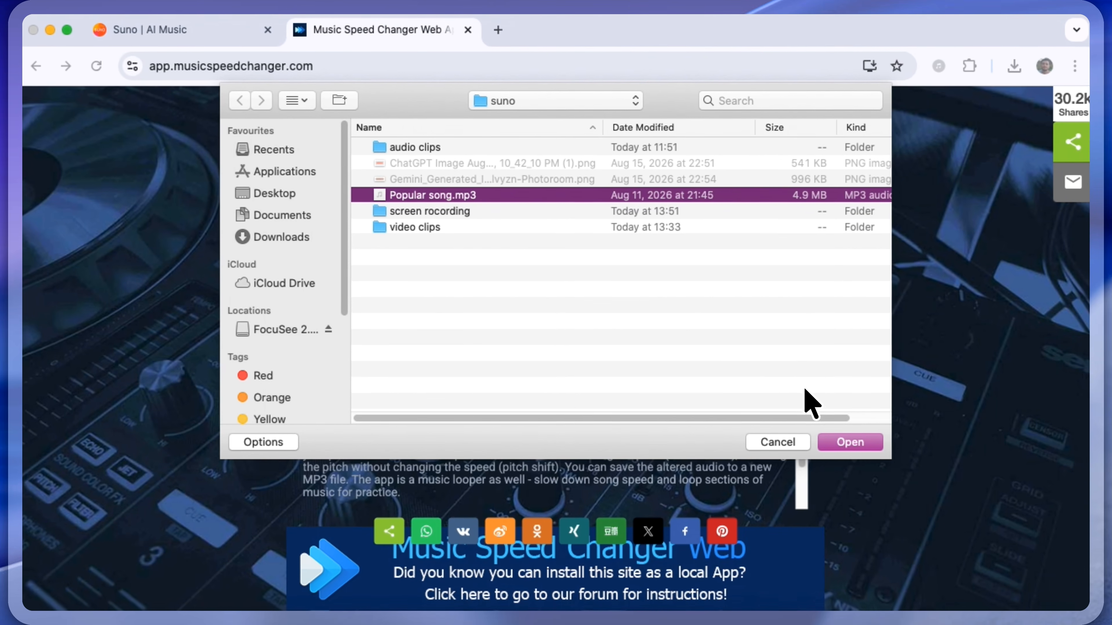
click(850, 442)
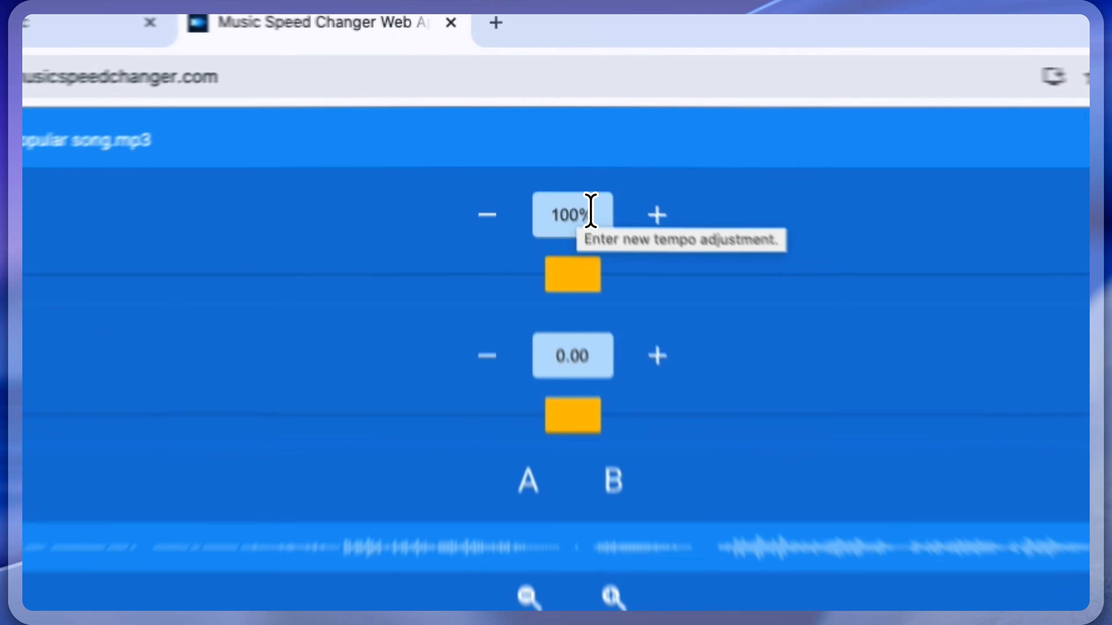
Slow the song's tempo to 60% and save the altered audio to a file.
mouse_move(565, 158)
mouse_down()
mouse_move(531, 159)
mouse_move(545, 158)
mouse_up()
drag(586, 268, 573, 268)
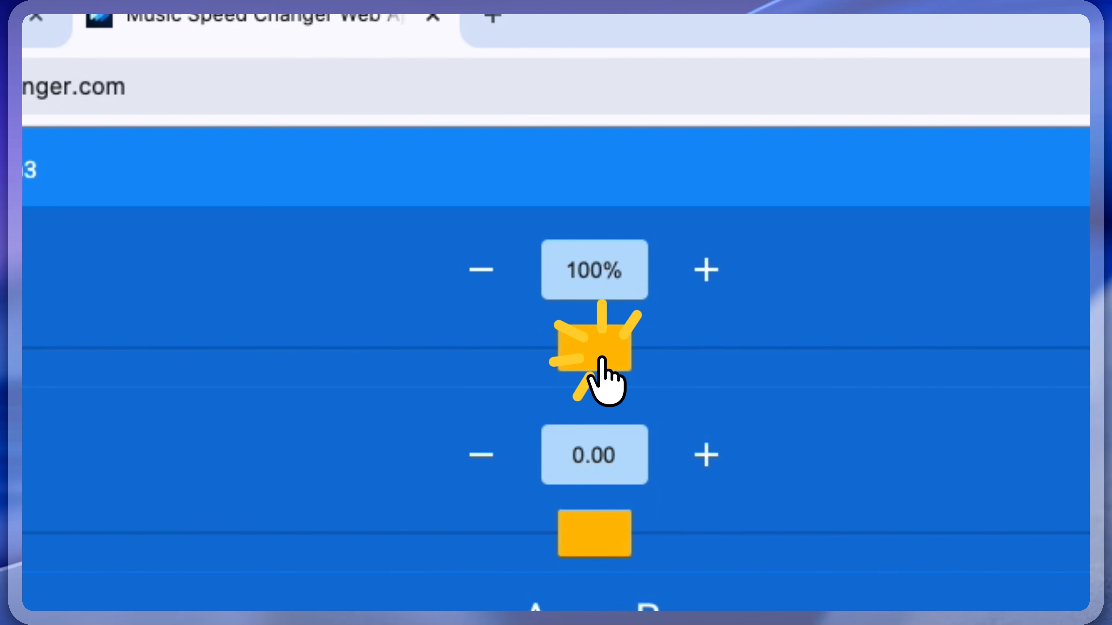
drag(602, 359, 295, 374)
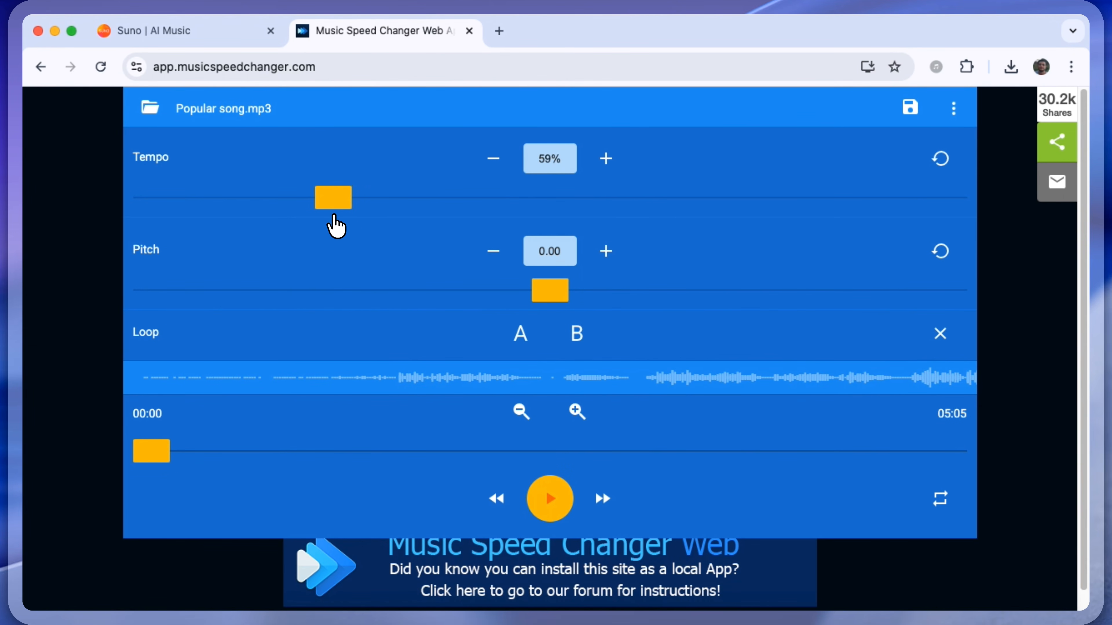
drag(334, 215, 339, 212)
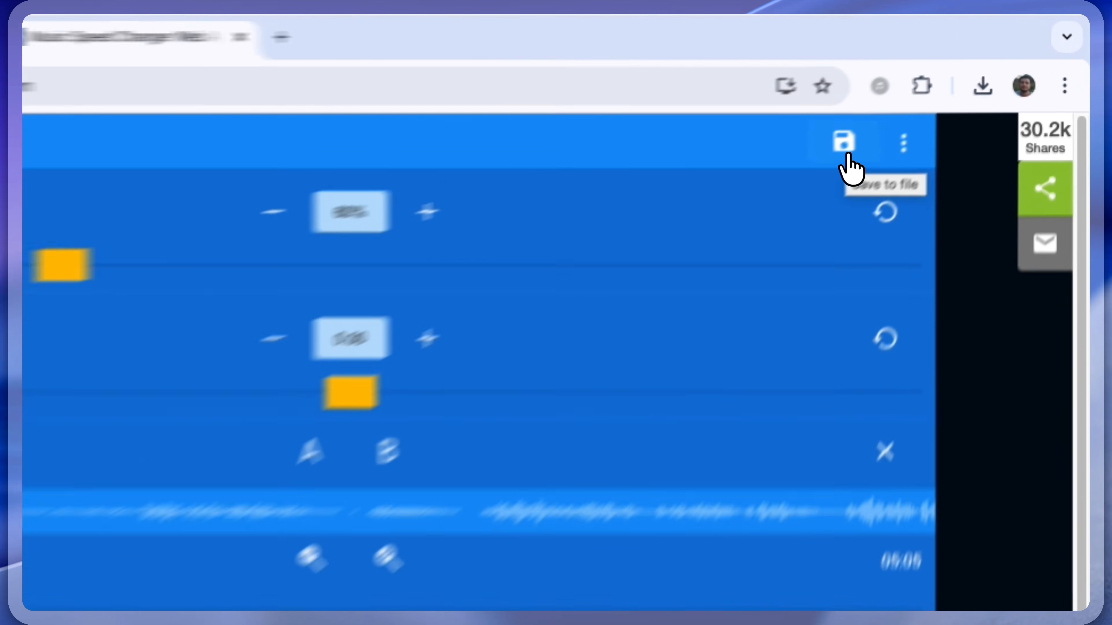
click(910, 115)
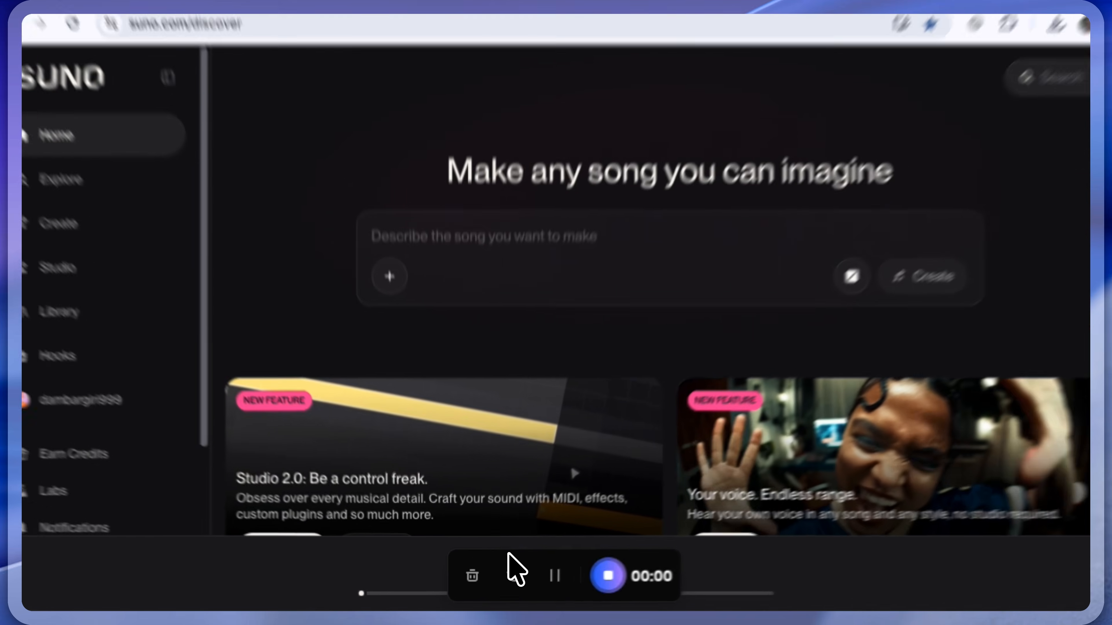
In Suno, upload Popular song (tempo 60).mp3 as source audio, continue without a description and dismiss the full-screen tip.
click(507, 554)
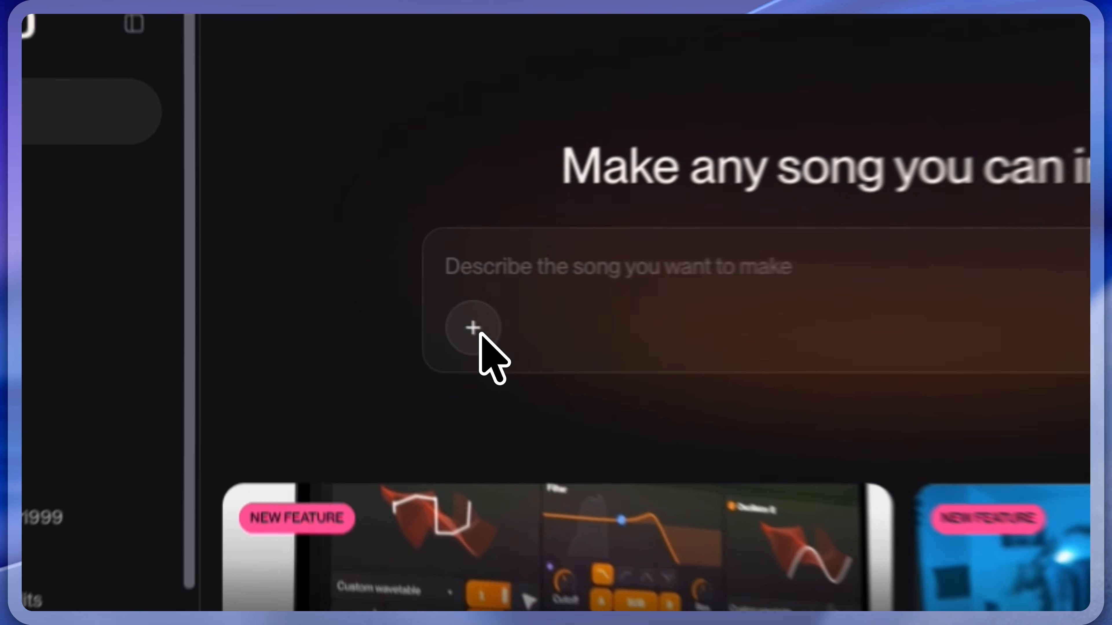
click(478, 333)
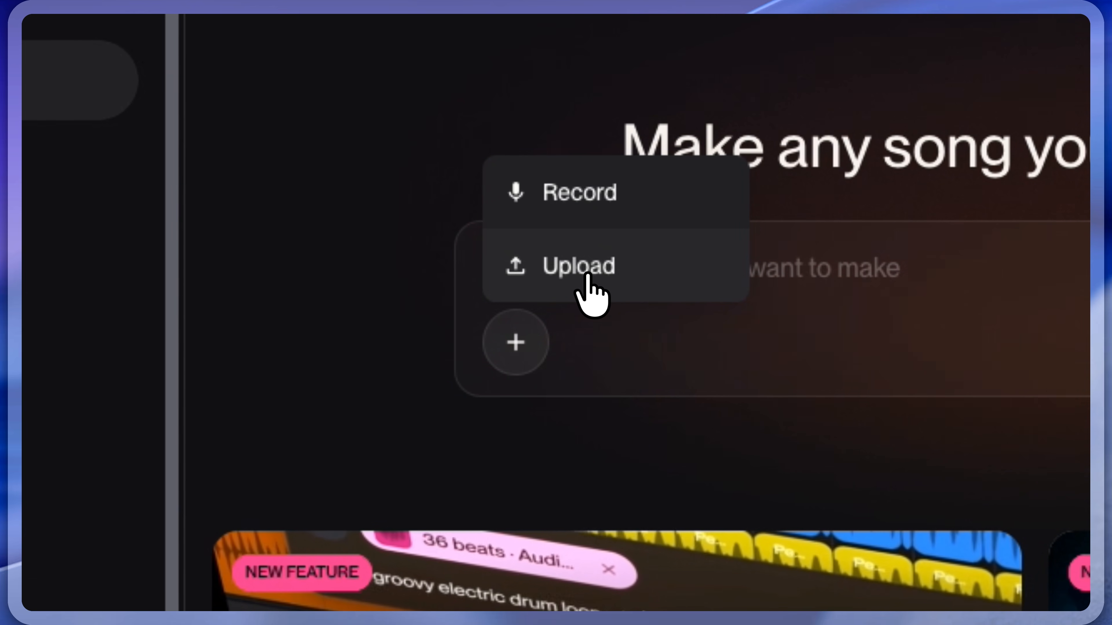
click(587, 275)
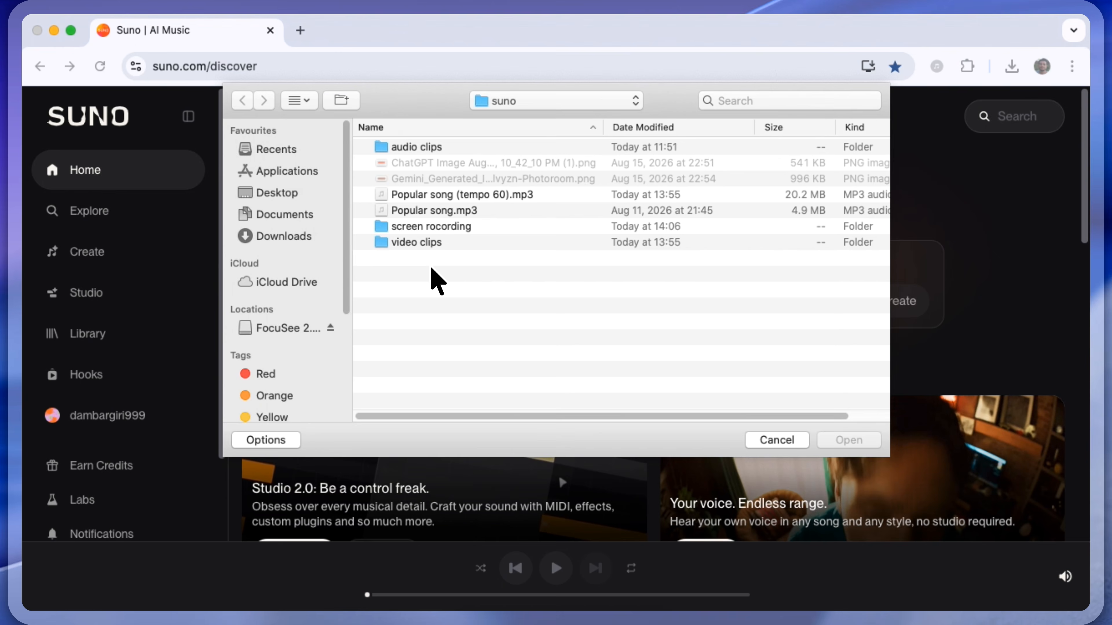
click(436, 212)
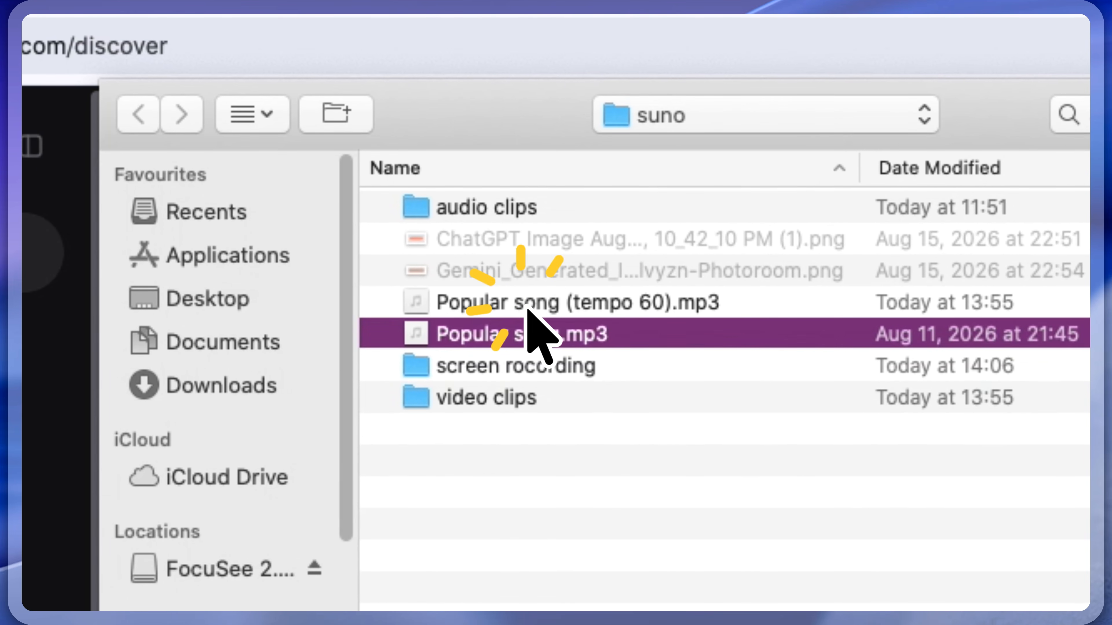
click(527, 304)
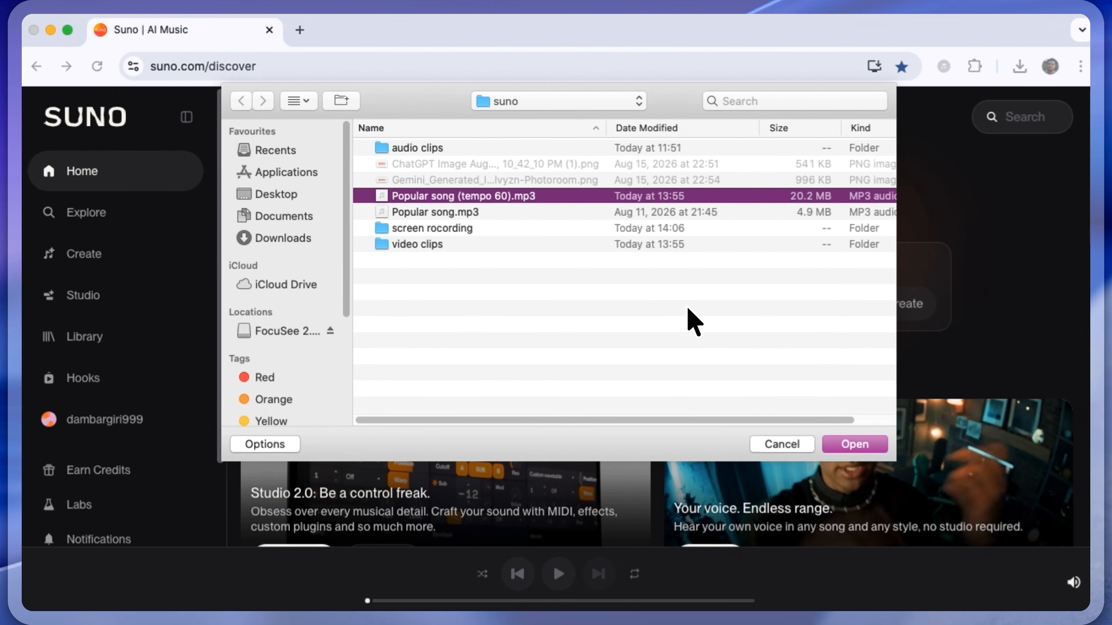
click(847, 447)
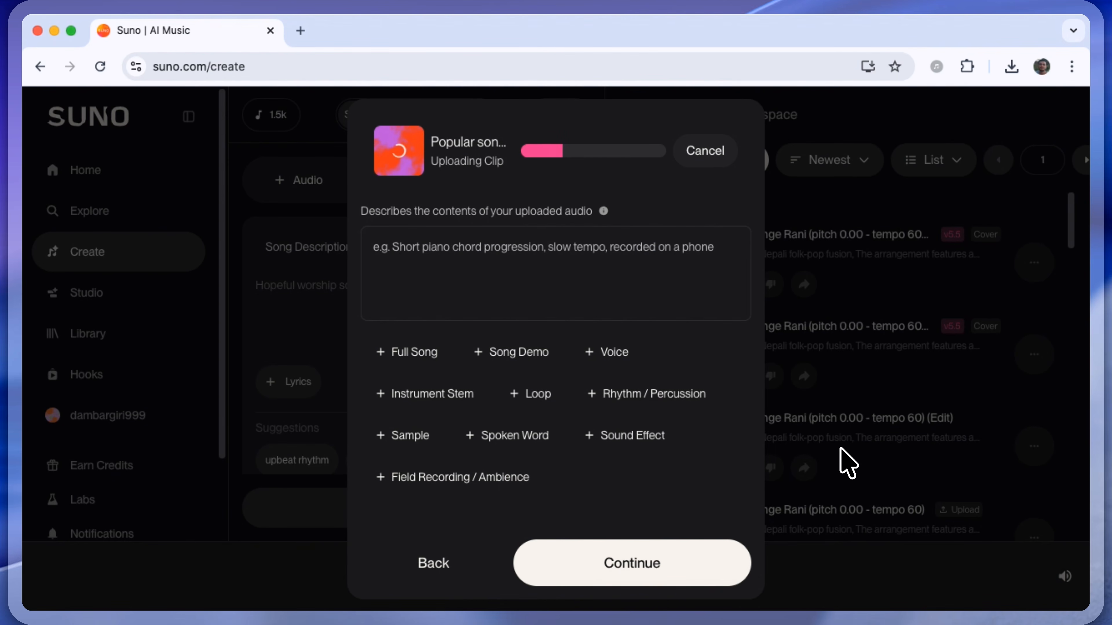
click(679, 562)
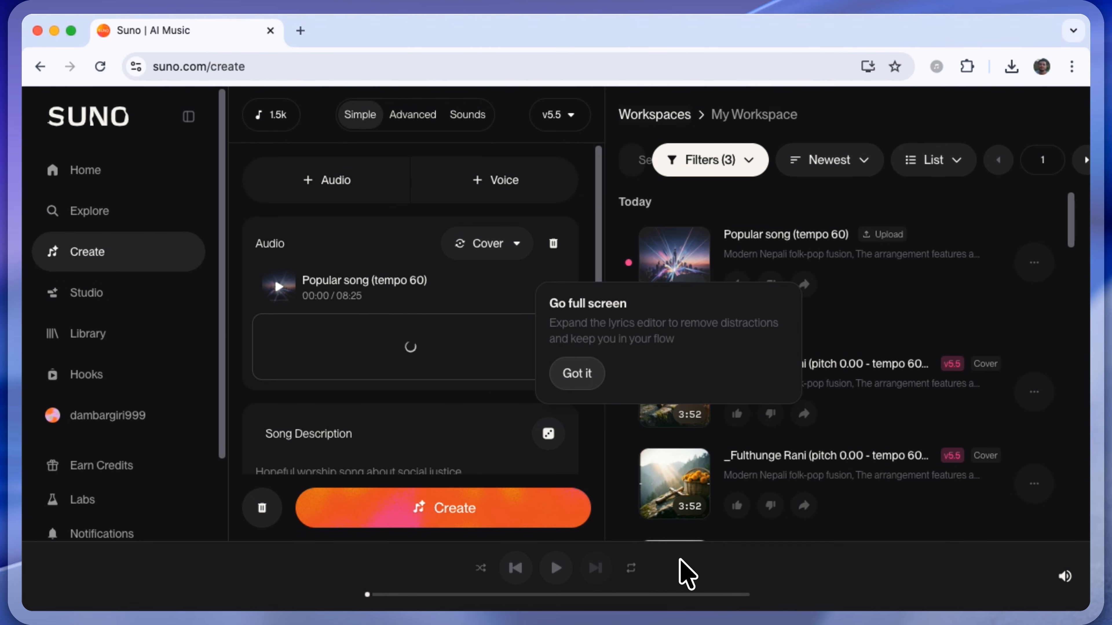
click(587, 386)
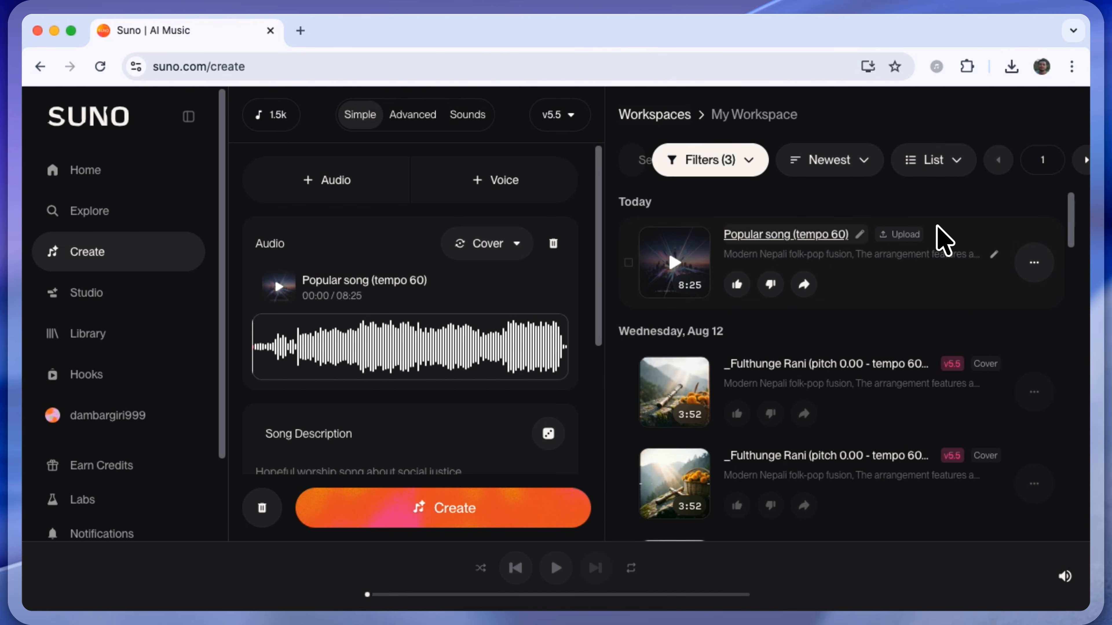
Open the uploaded Popular song (tempo 60) in the song Editor.
click(1034, 262)
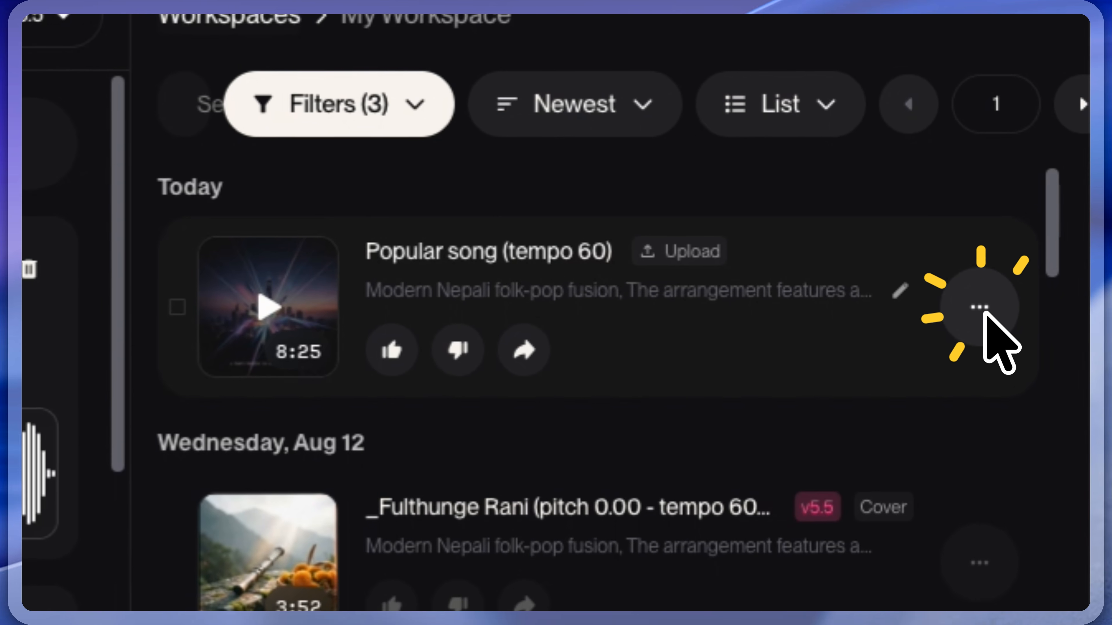
mouse_move(1040, 275)
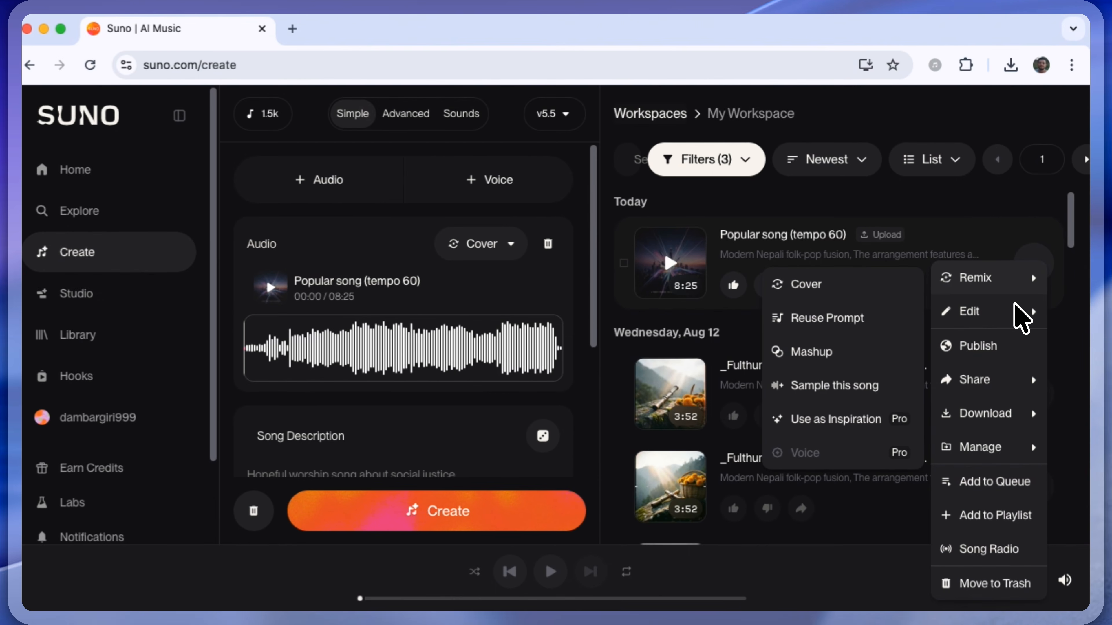
mouse_move(947, 379)
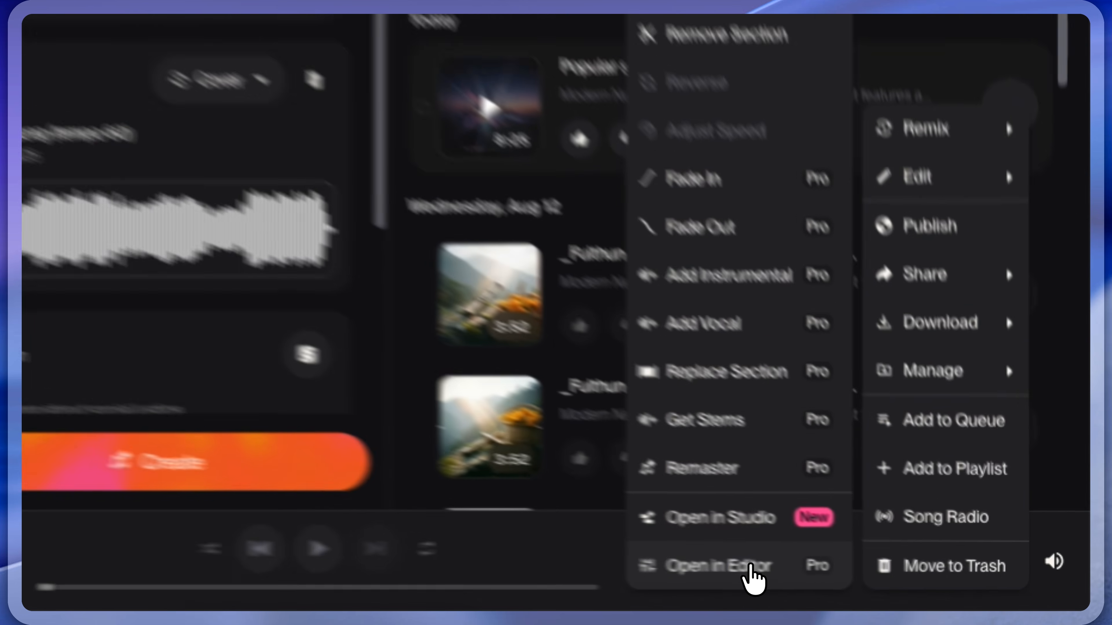
click(852, 582)
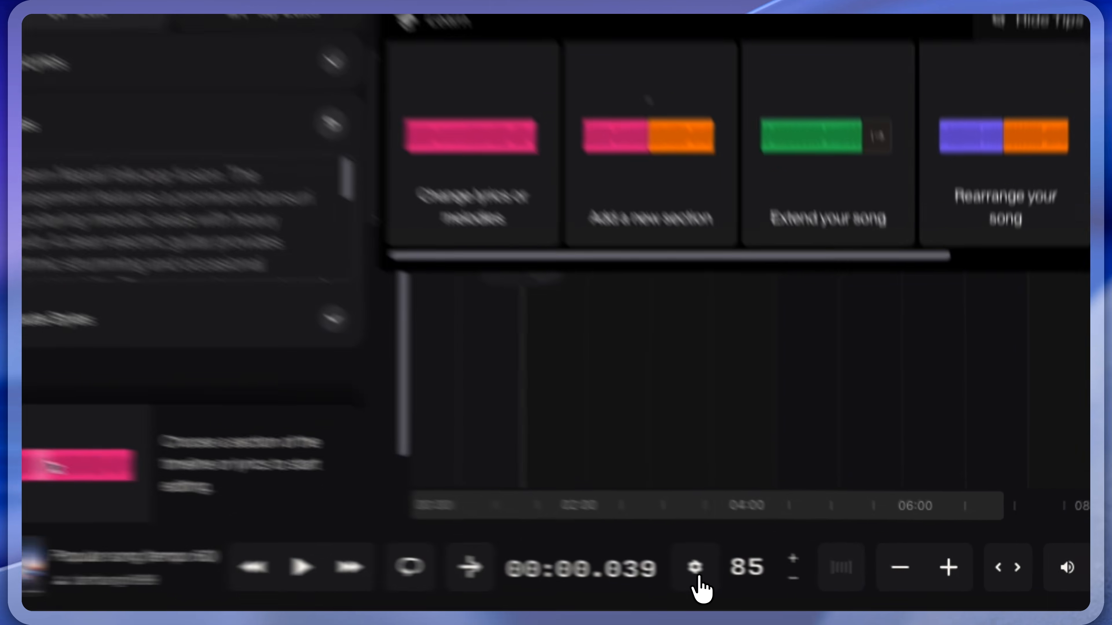
Use the consistent Manual BPM mode for the song's tempo and start playback.
click(772, 579)
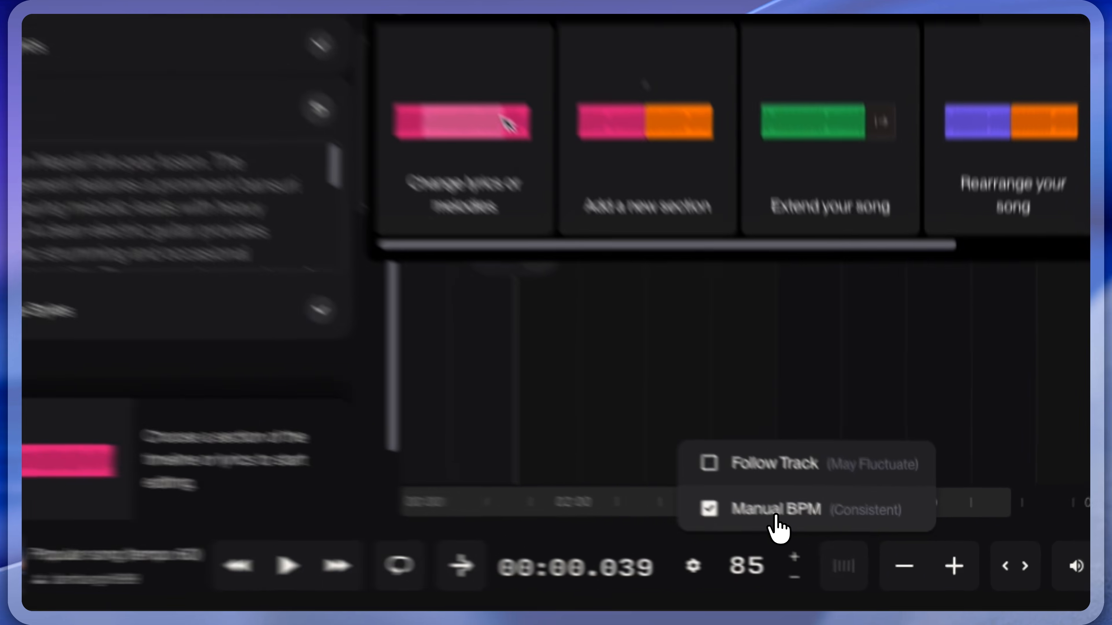
click(830, 538)
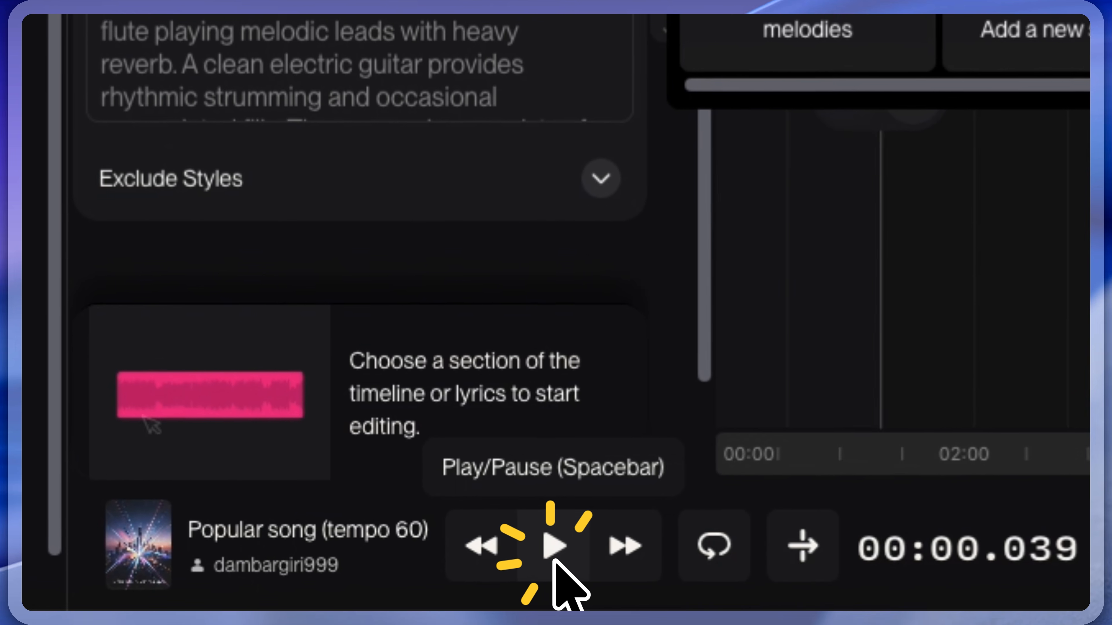
right_click(476, 583)
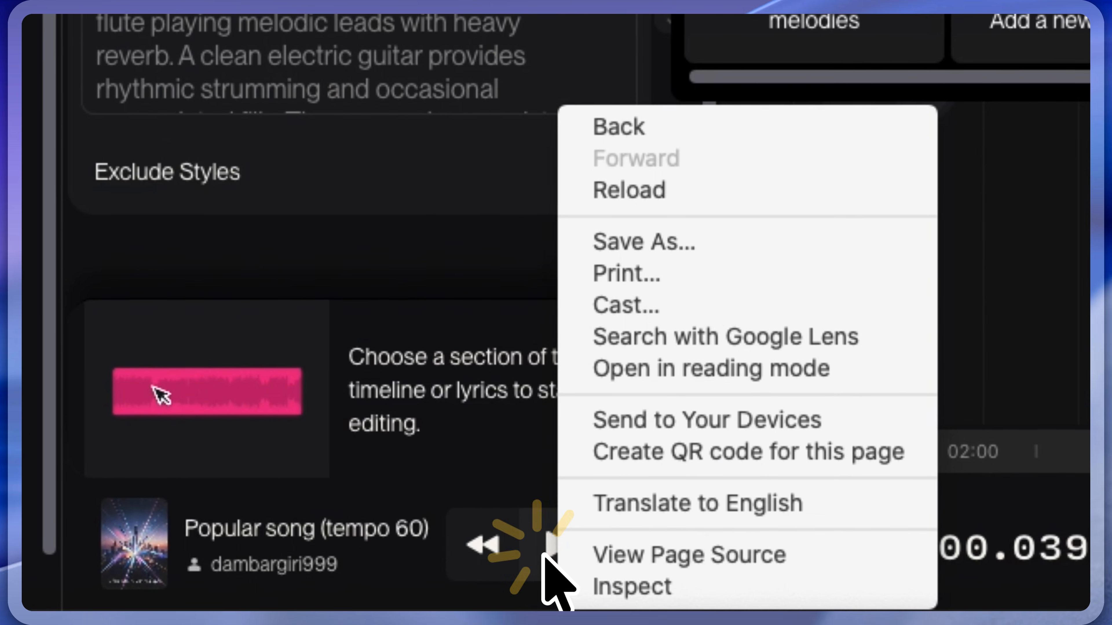
click(549, 554)
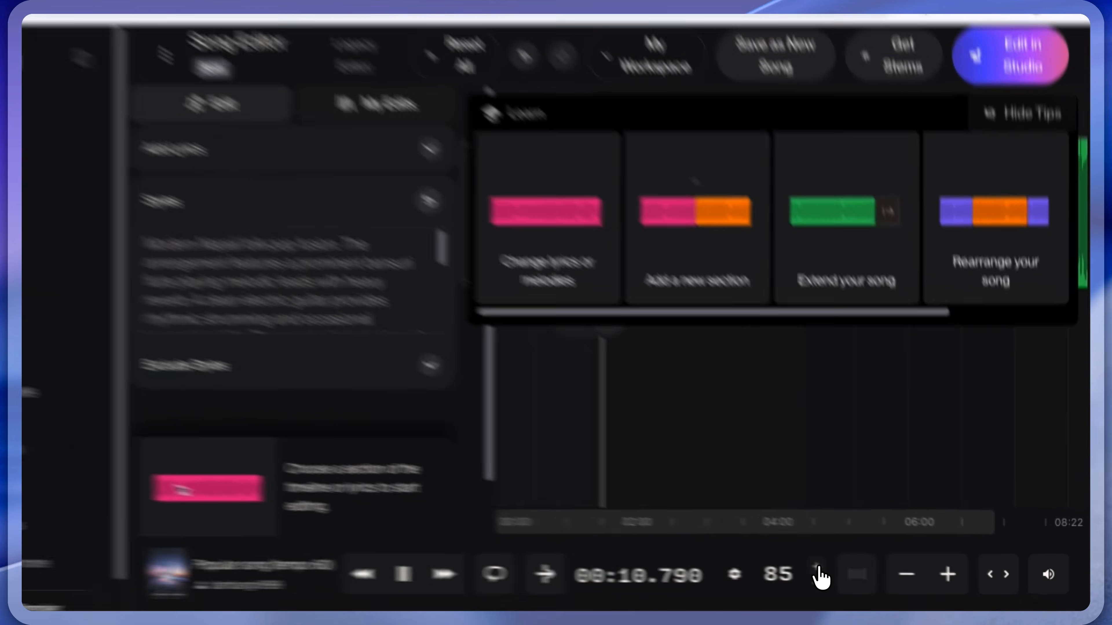
Raise the song's tempo to 106 BPM while it plays.
click(846, 576)
click(846, 576)
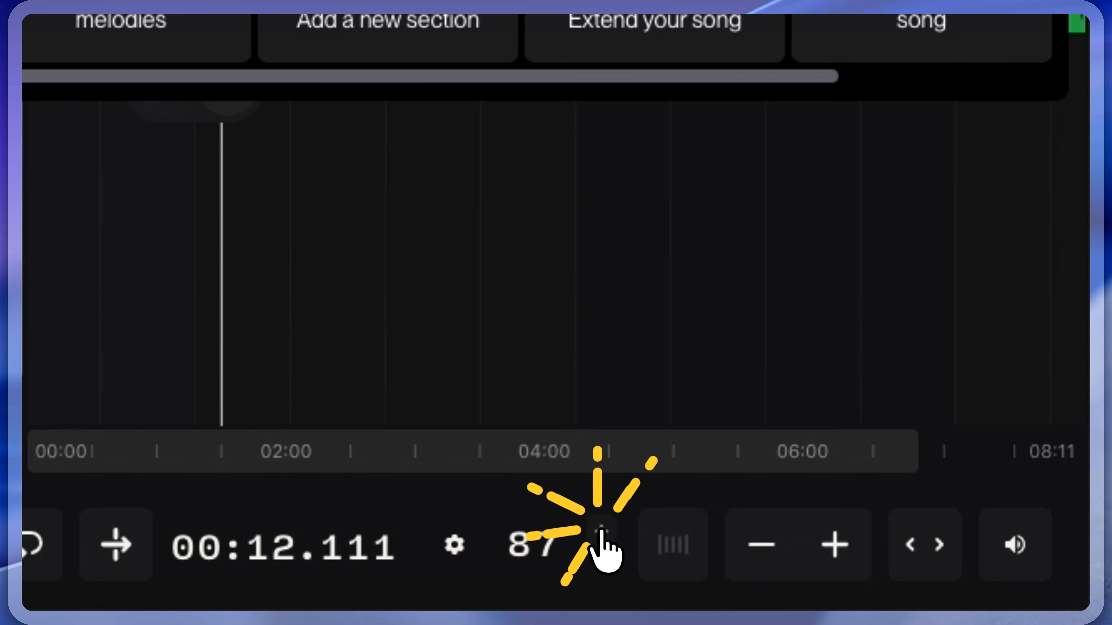
click(600, 534)
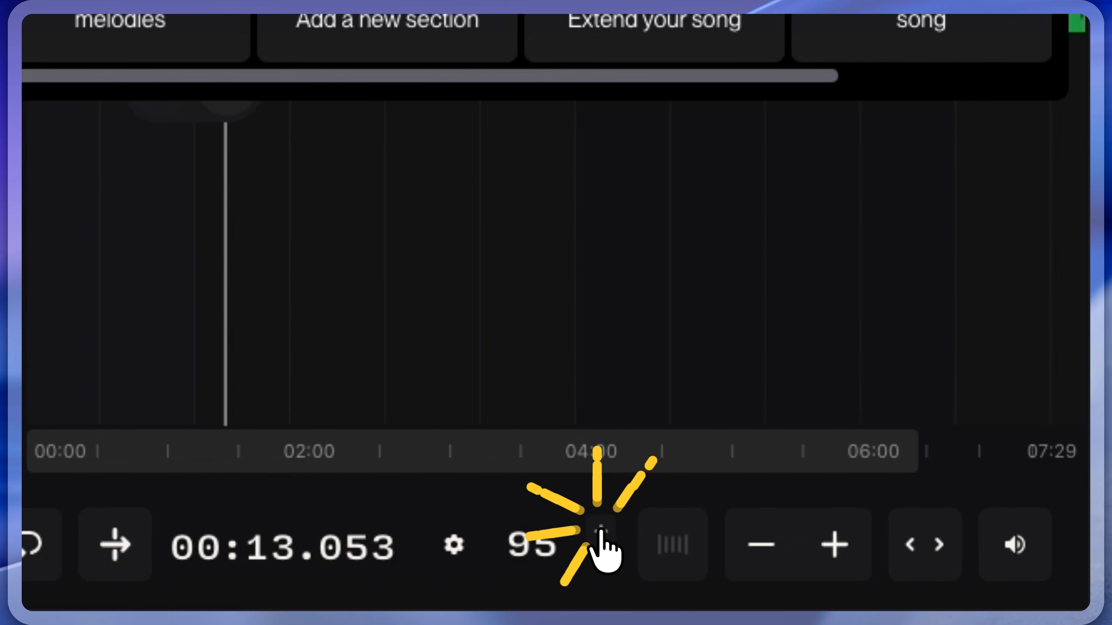
click(602, 535)
click(602, 535)
click(601, 535)
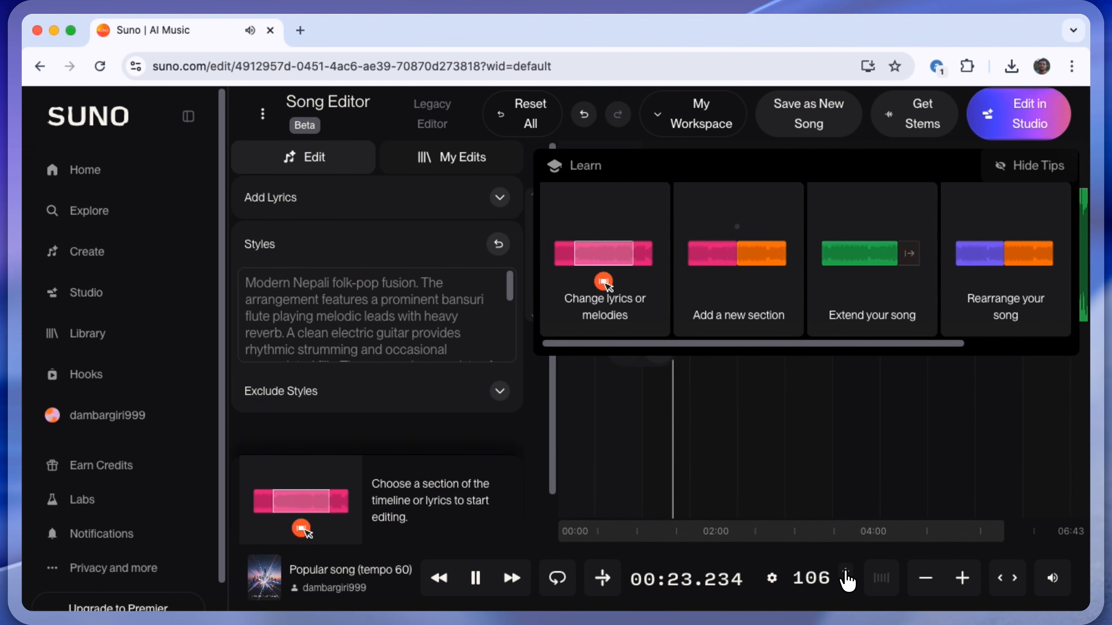
Turn up the system volume and set the song's tempo to 116 BPM.
key(XF86AudioRaiseVolume)
click(846, 573)
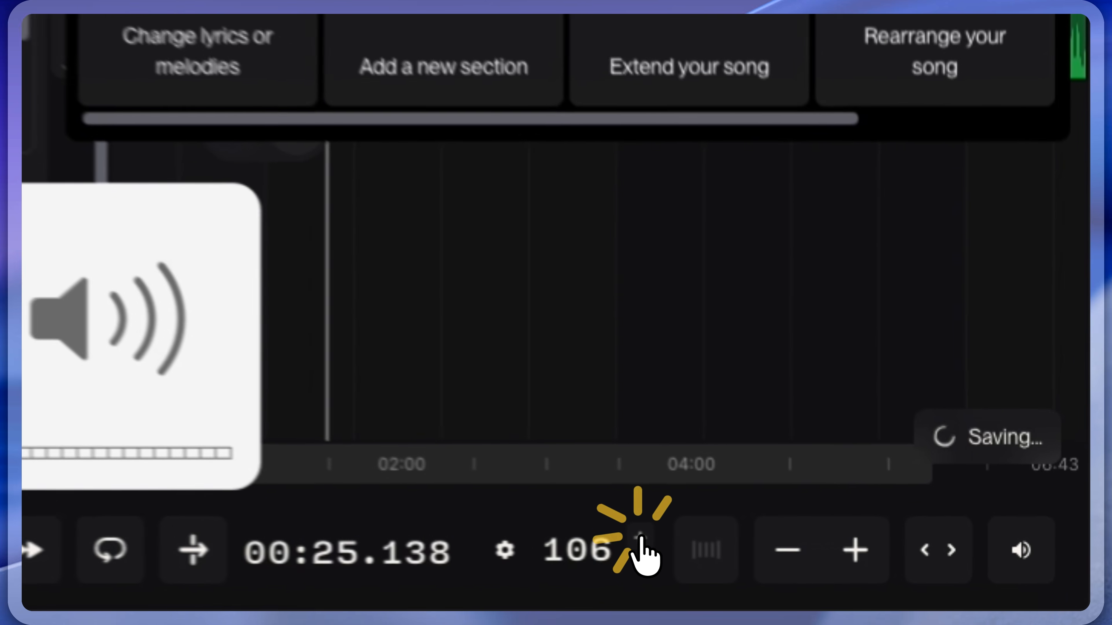
click(846, 571)
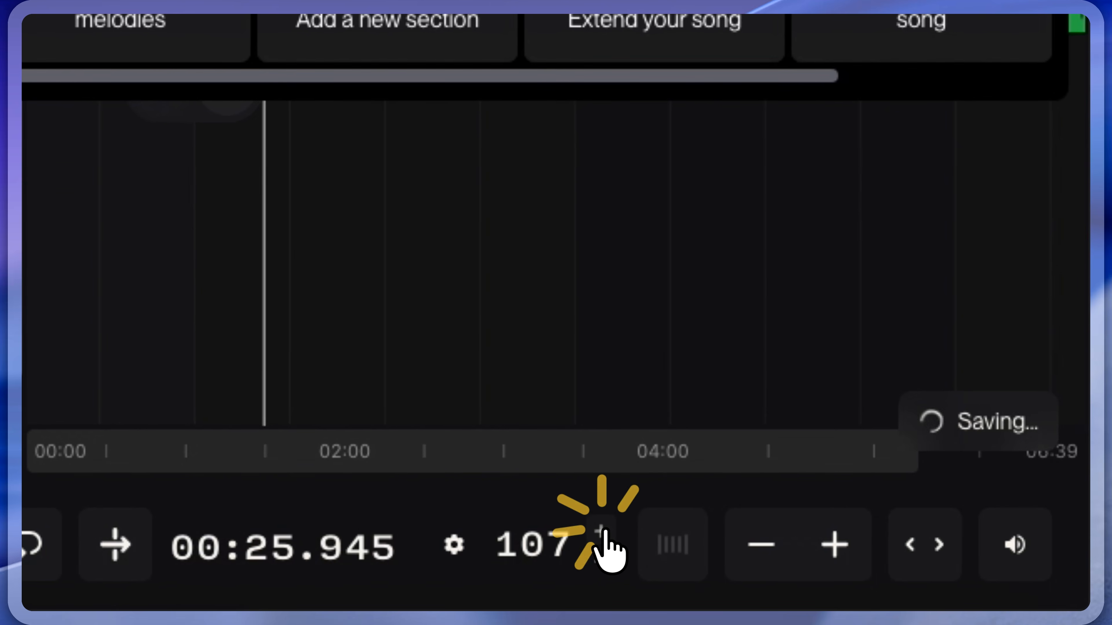
click(601, 533)
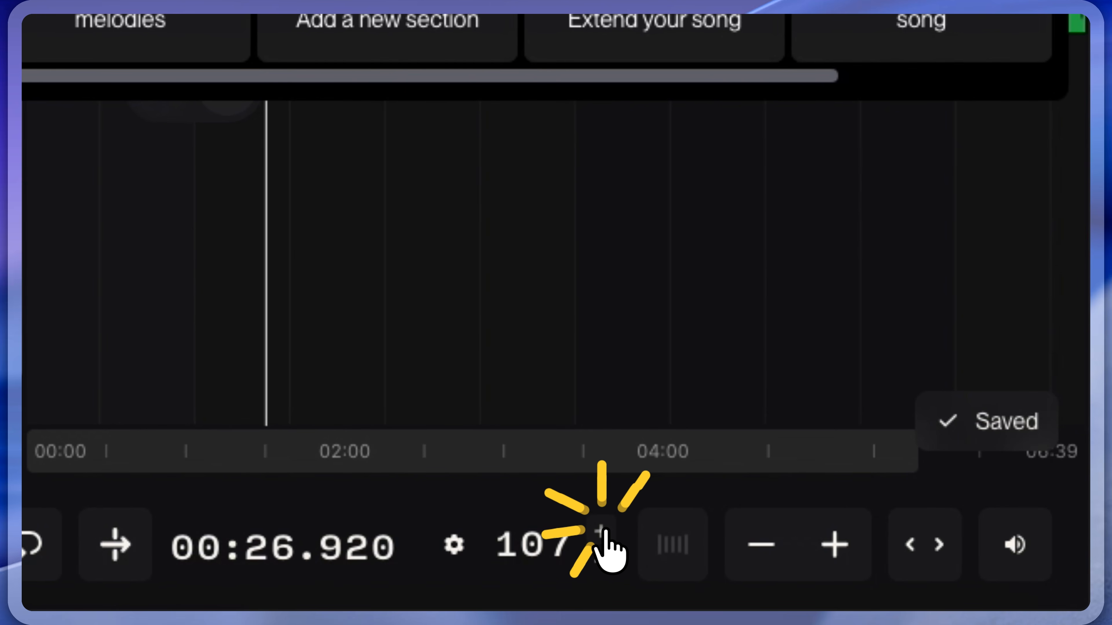
click(602, 532)
click(602, 532)
click(601, 532)
click(602, 532)
click(601, 533)
click(601, 532)
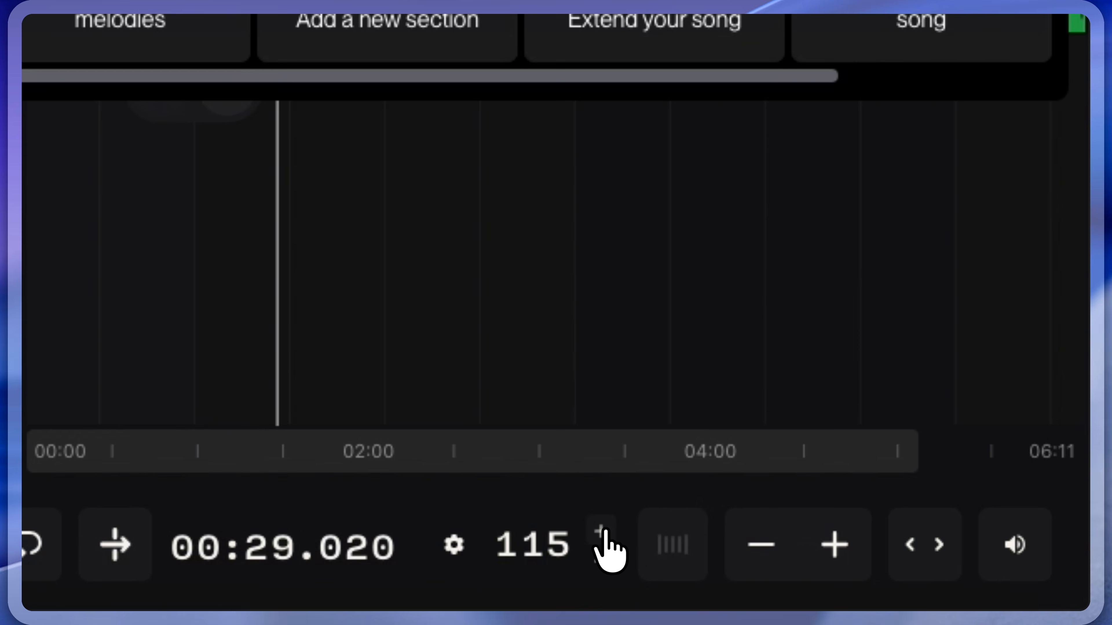
click(602, 532)
click(602, 533)
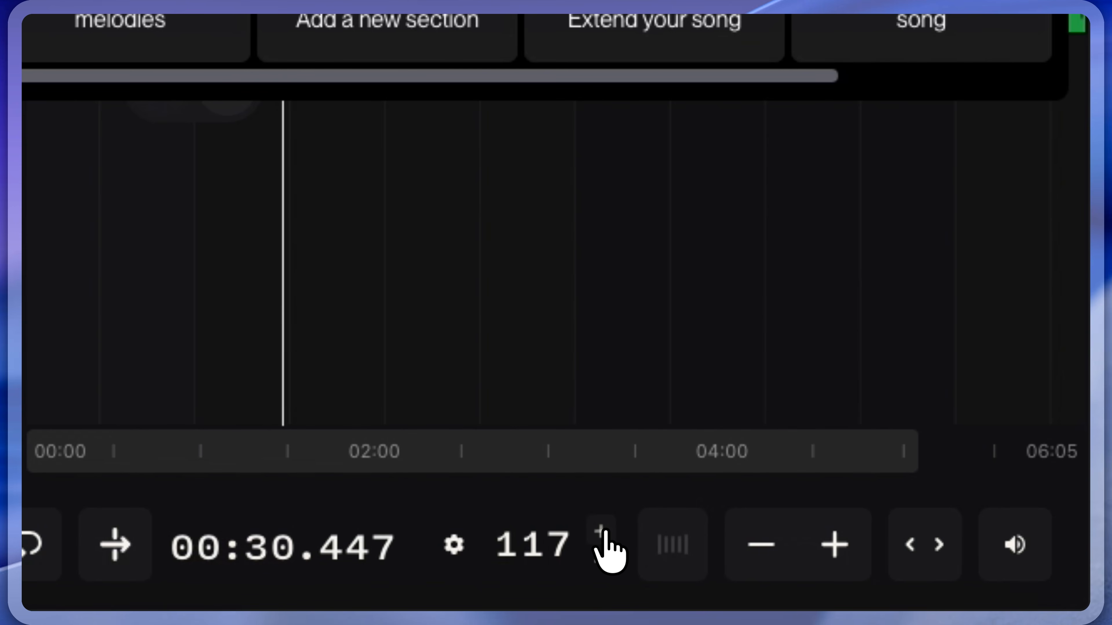
click(601, 562)
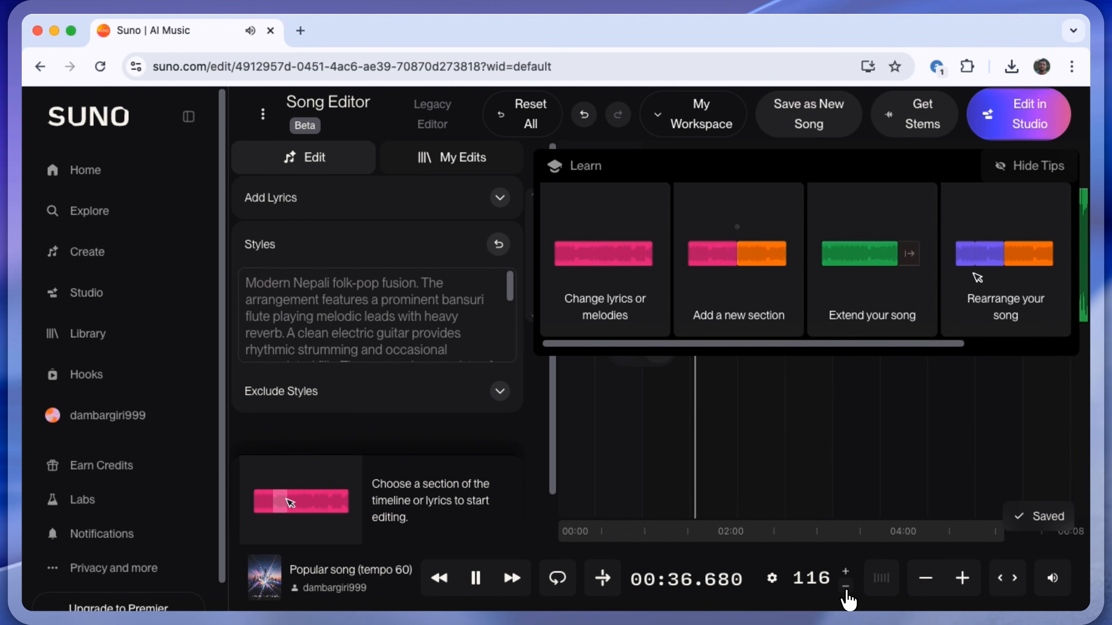
Save the retimed track as a new song and go to the Library.
click(806, 125)
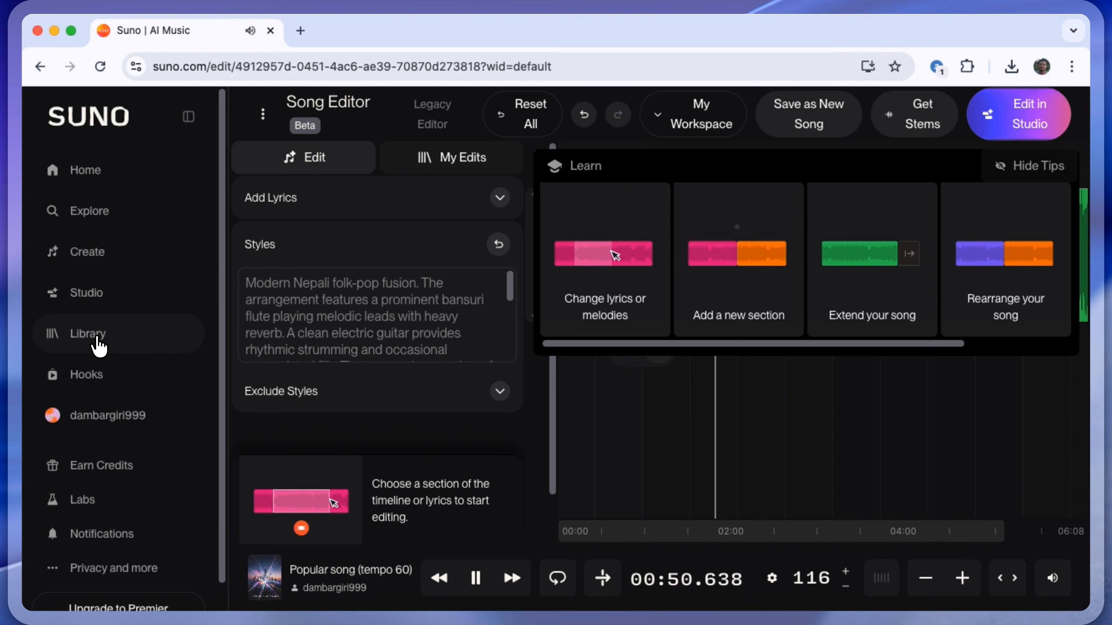
click(96, 344)
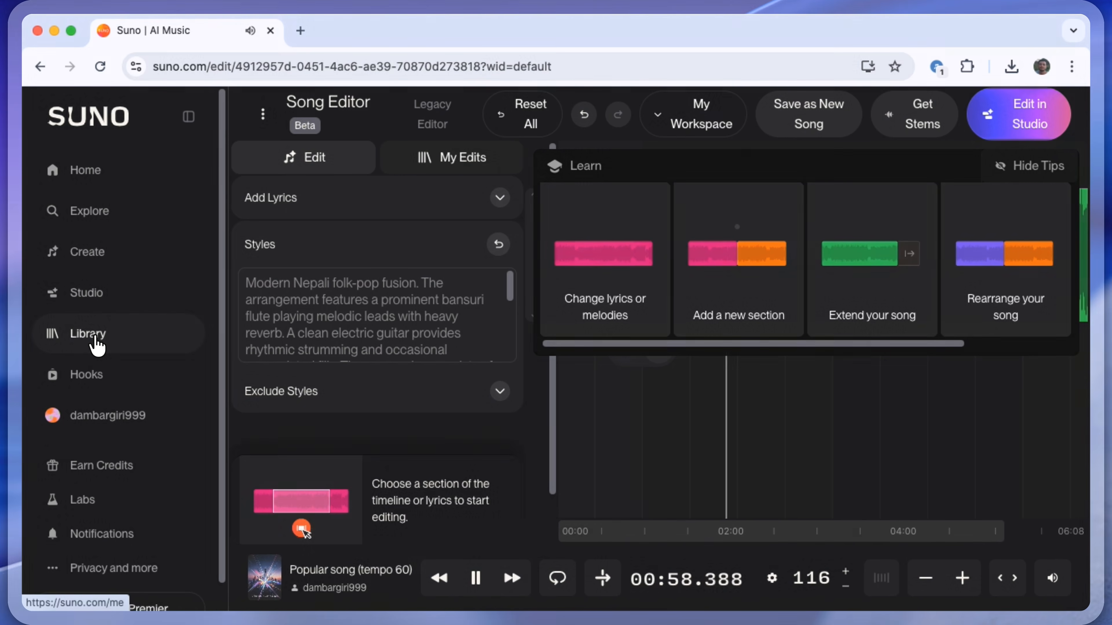
click(95, 344)
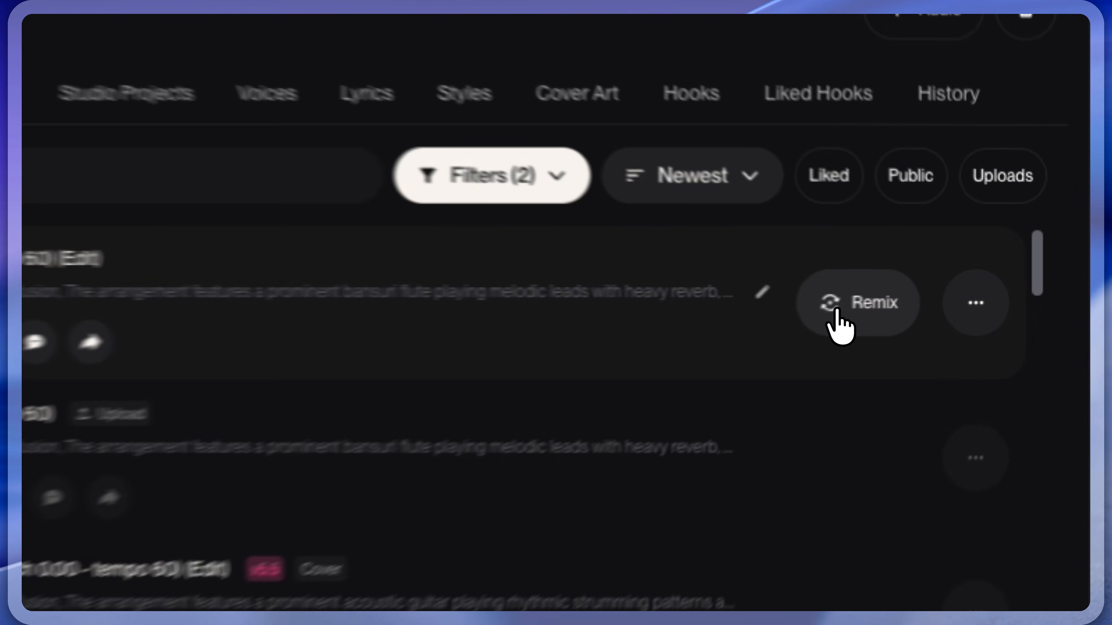
Start a cover remix of Popular song (tempo 60) (Edit).
click(936, 300)
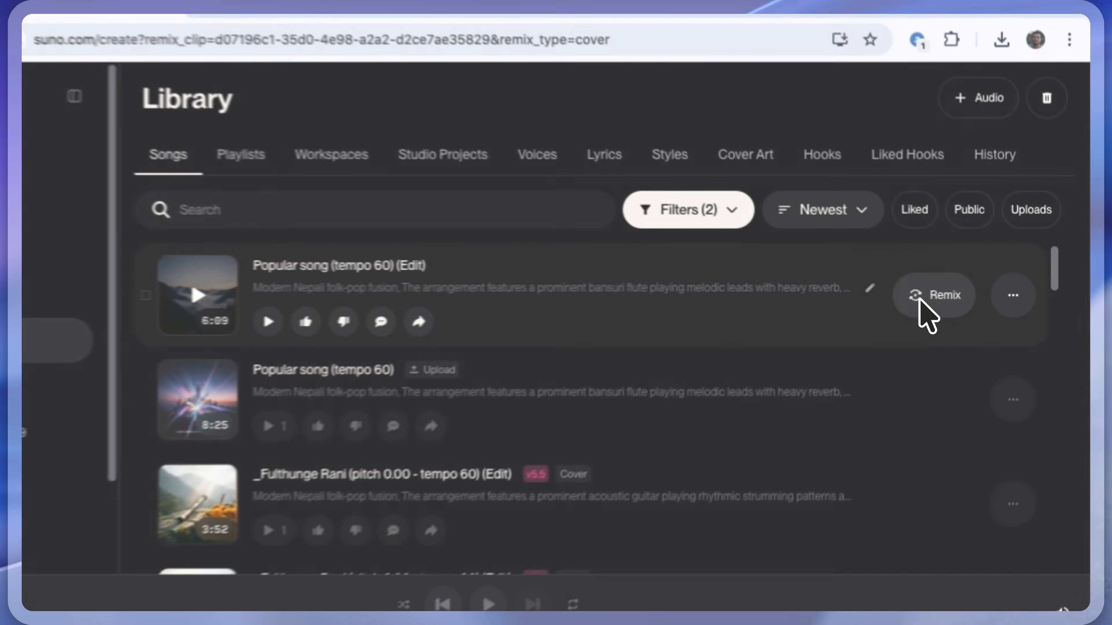